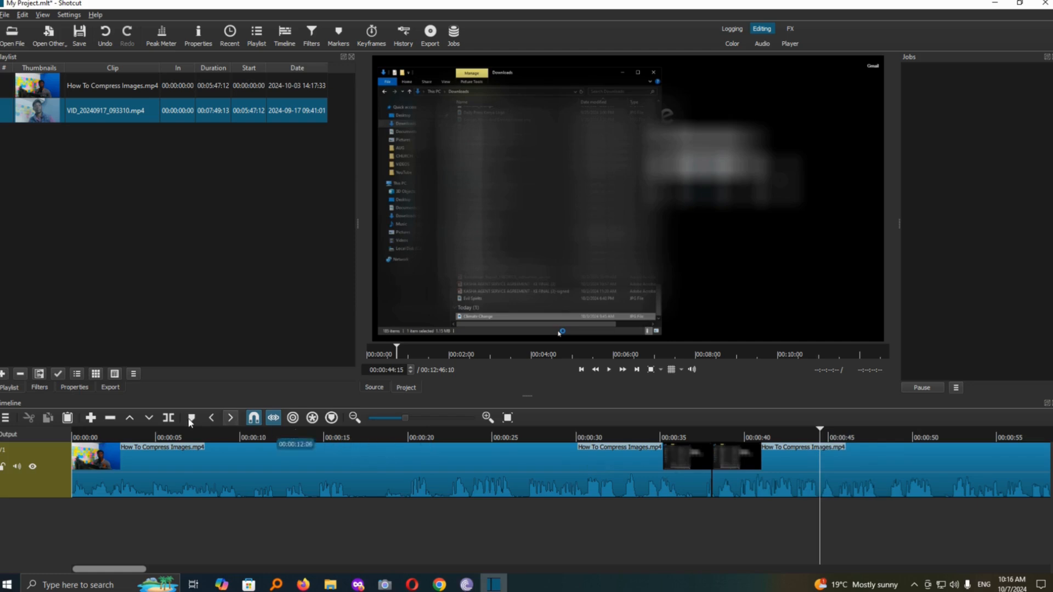
Split the V1 clip at the playhead at 00:00:44:15 and select the short segment before the cut.
left_click(168, 418)
left_click(790, 496)
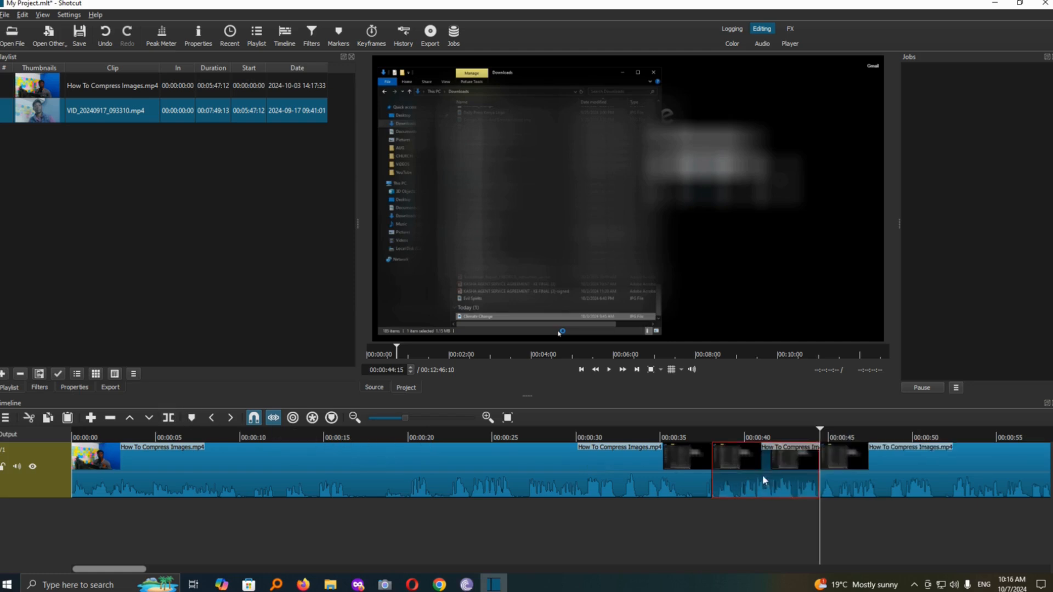
Try muting the whole V1 track, play back across the selected segment, and unmute the track.
left_click(17, 468)
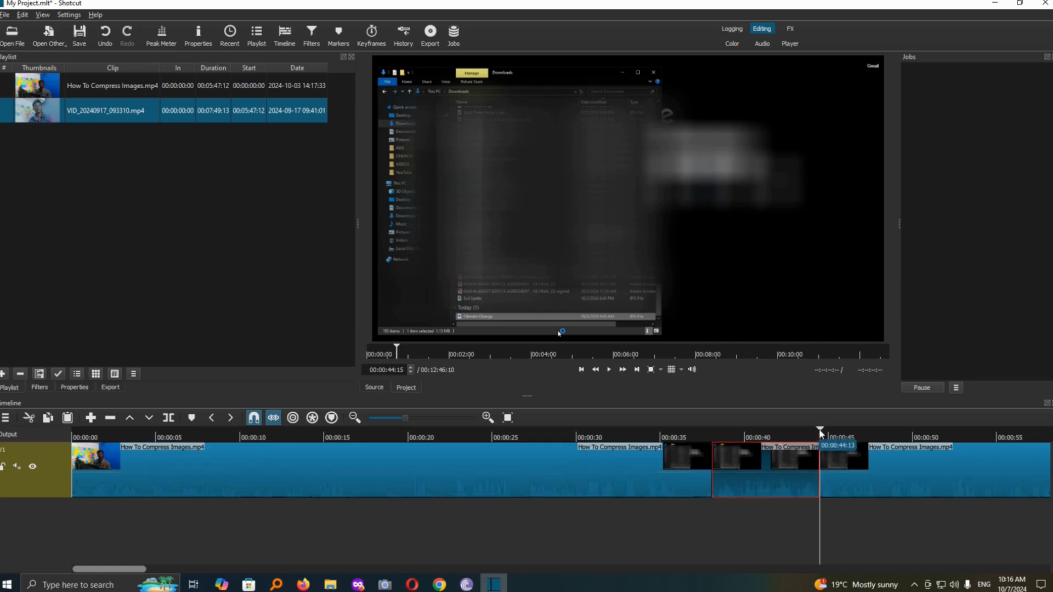
left_click_drag(819, 430, 617, 452)
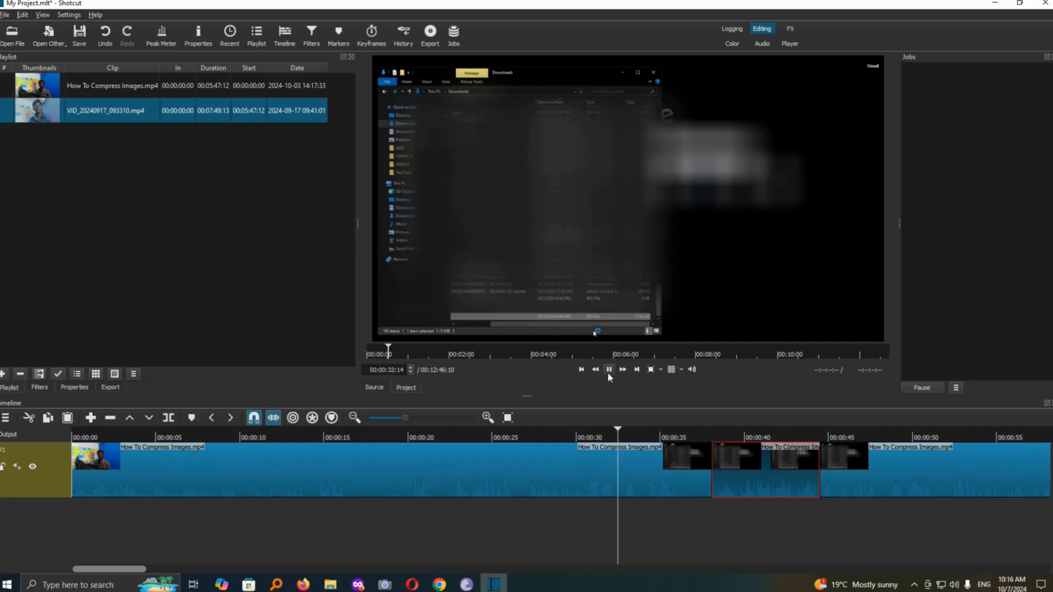
left_click(608, 374)
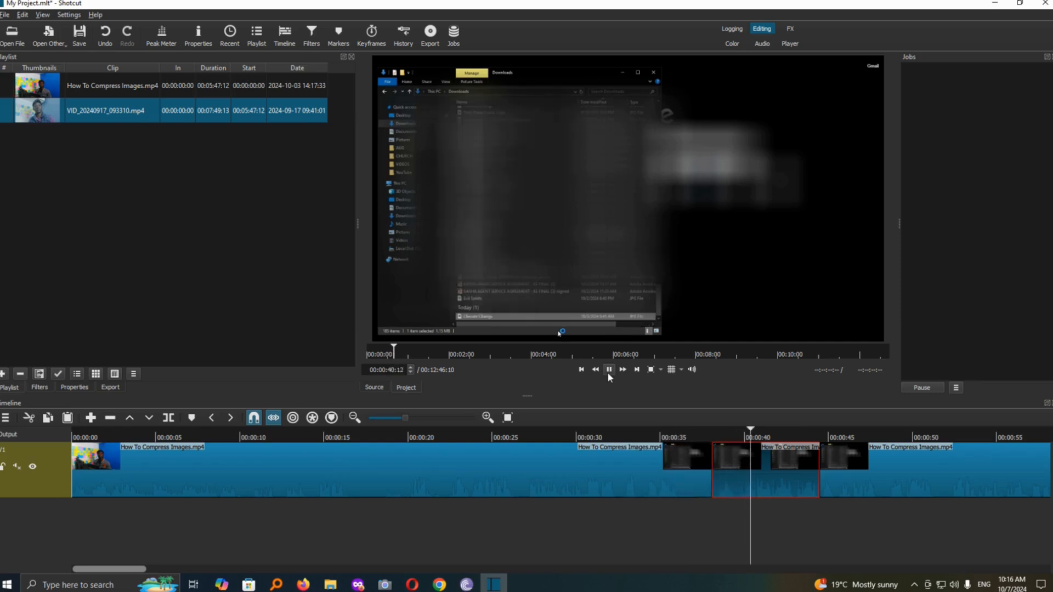
left_click(607, 372)
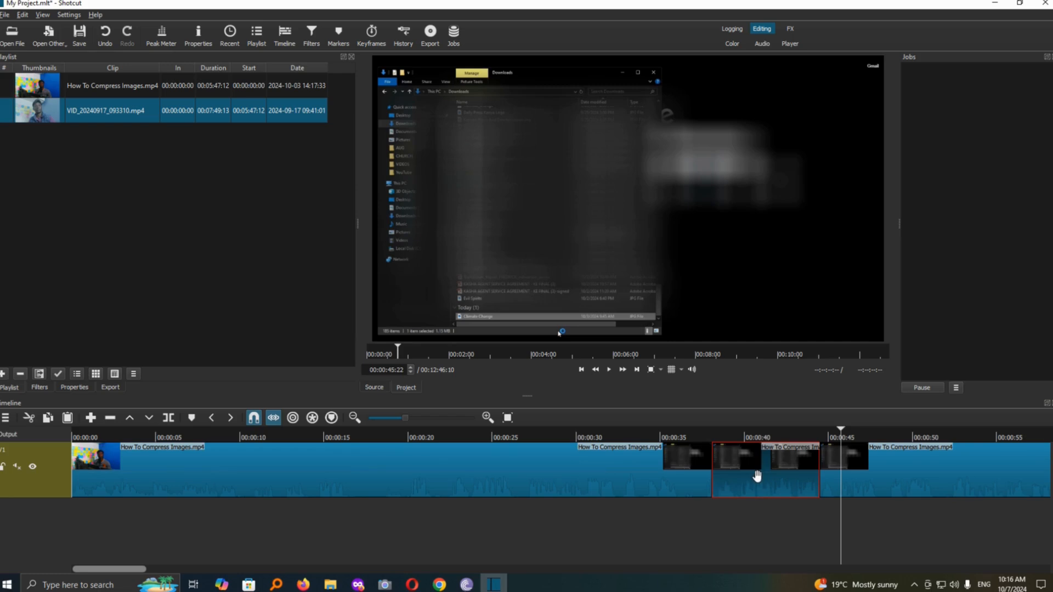
left_click(14, 468)
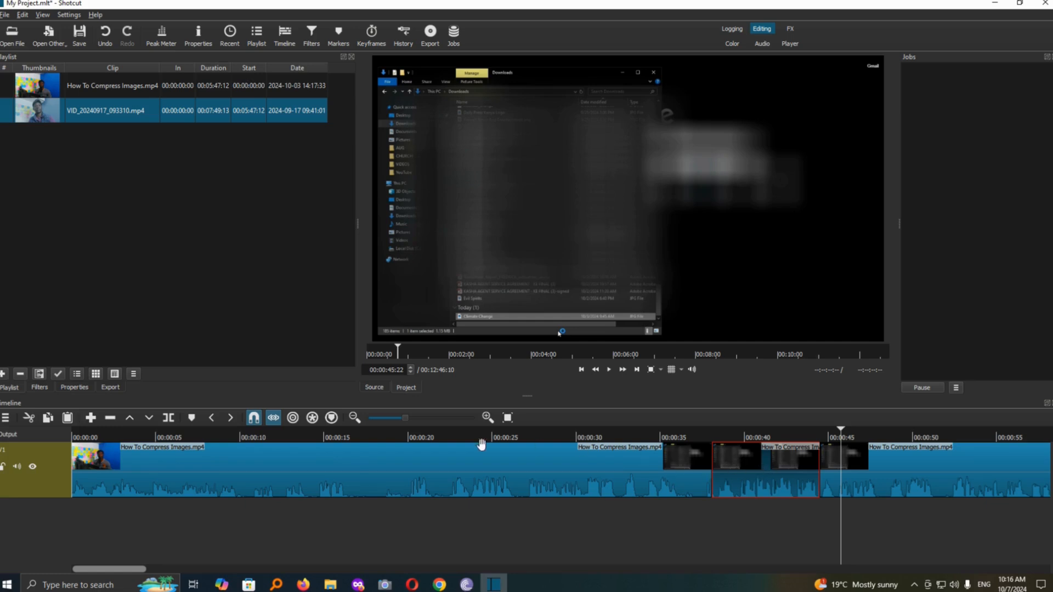
Add a second video track above V1 in the timeline.
right_click(209, 442)
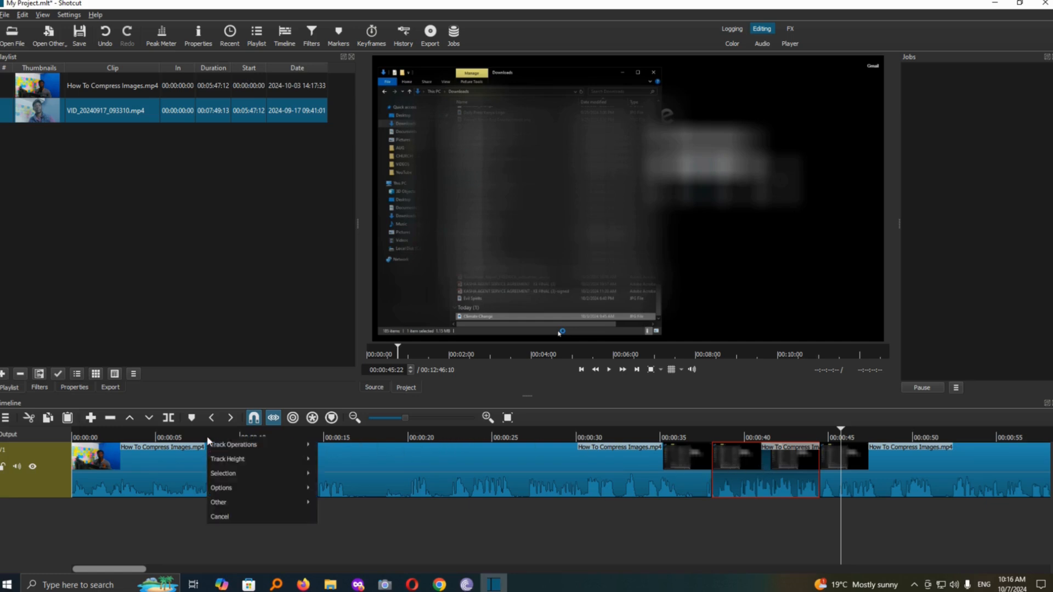
mouse_move(225, 446)
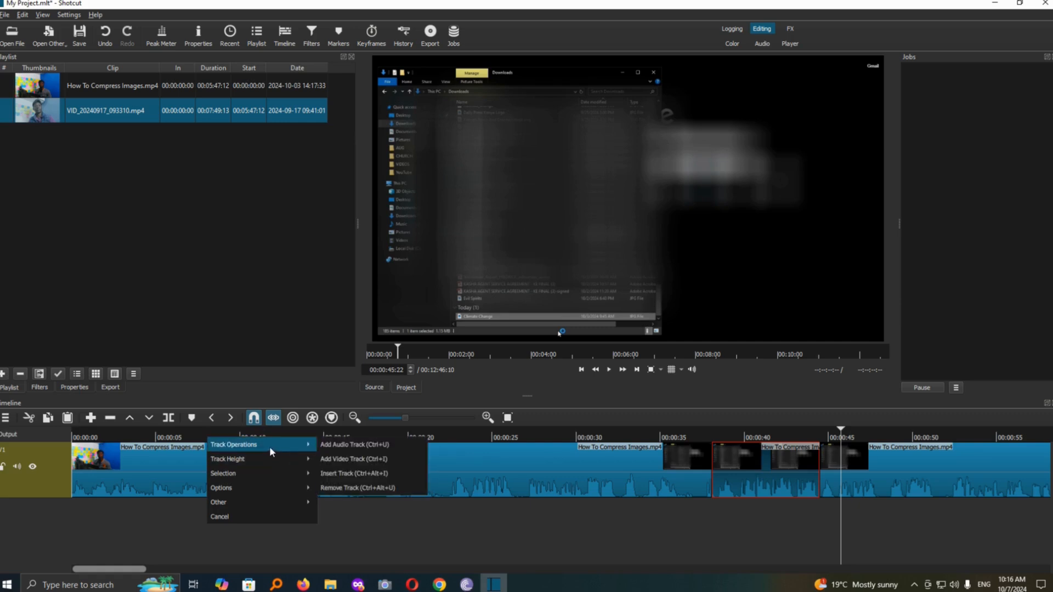
left_click(359, 458)
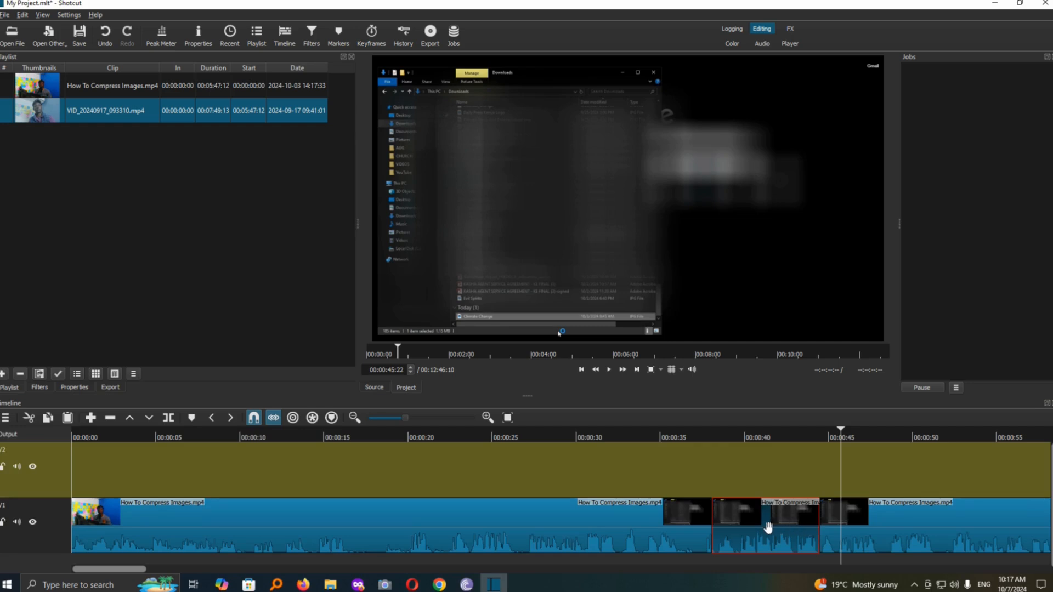
Move the isolated segment straight up to V2, mute that track, and play back across the segment.
left_click_drag(766, 521, 758, 476)
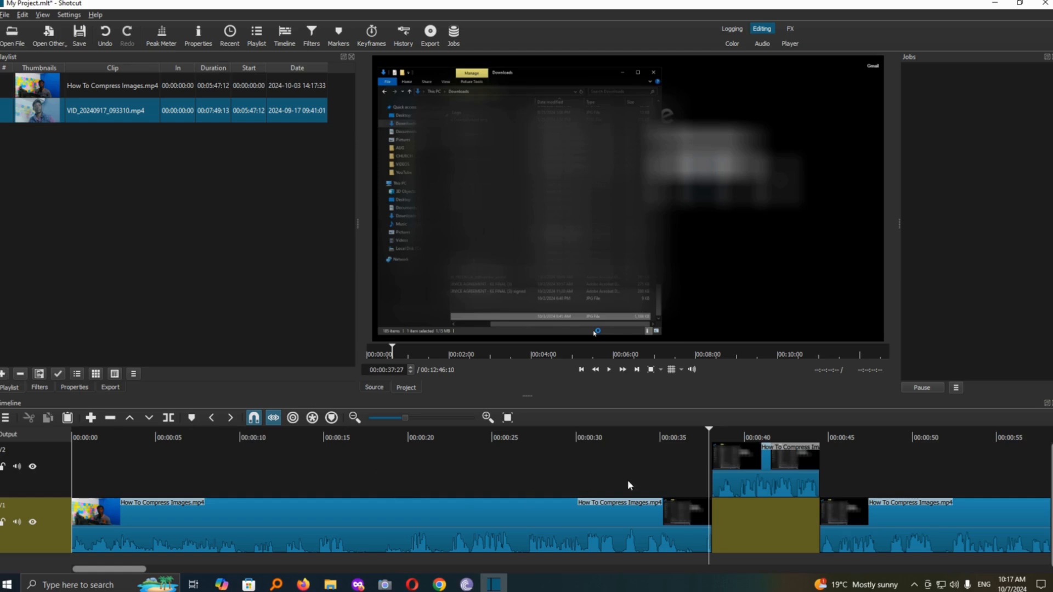
left_click_drag(706, 432, 584, 445)
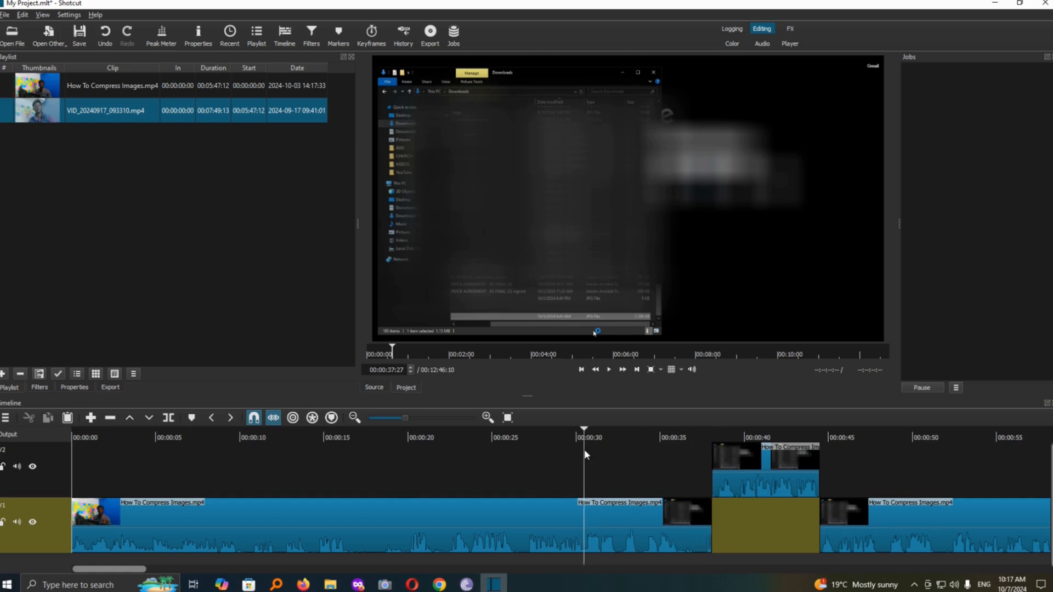
left_click(608, 369)
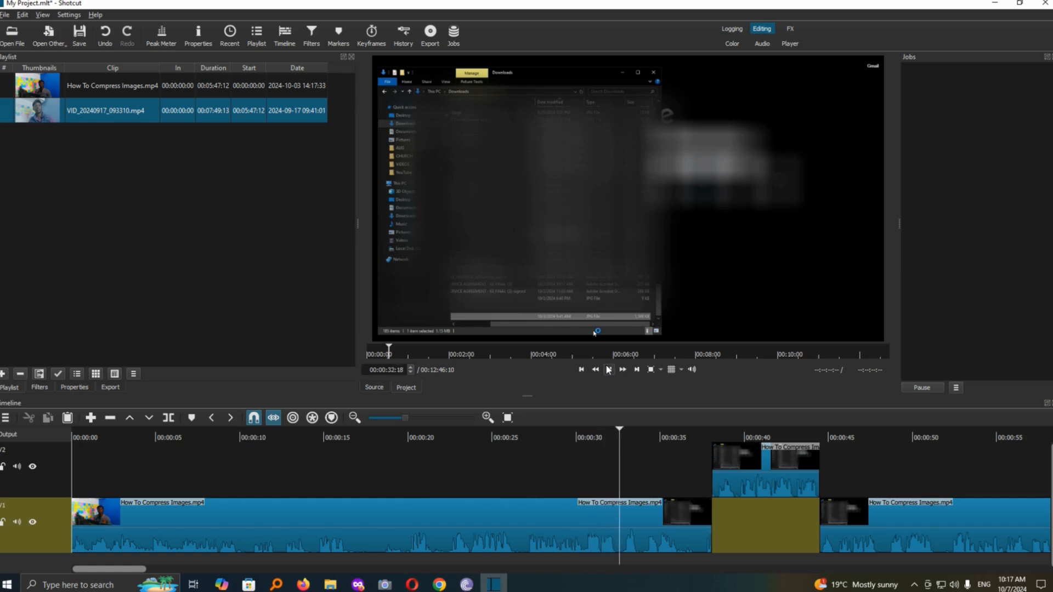
left_click(608, 369)
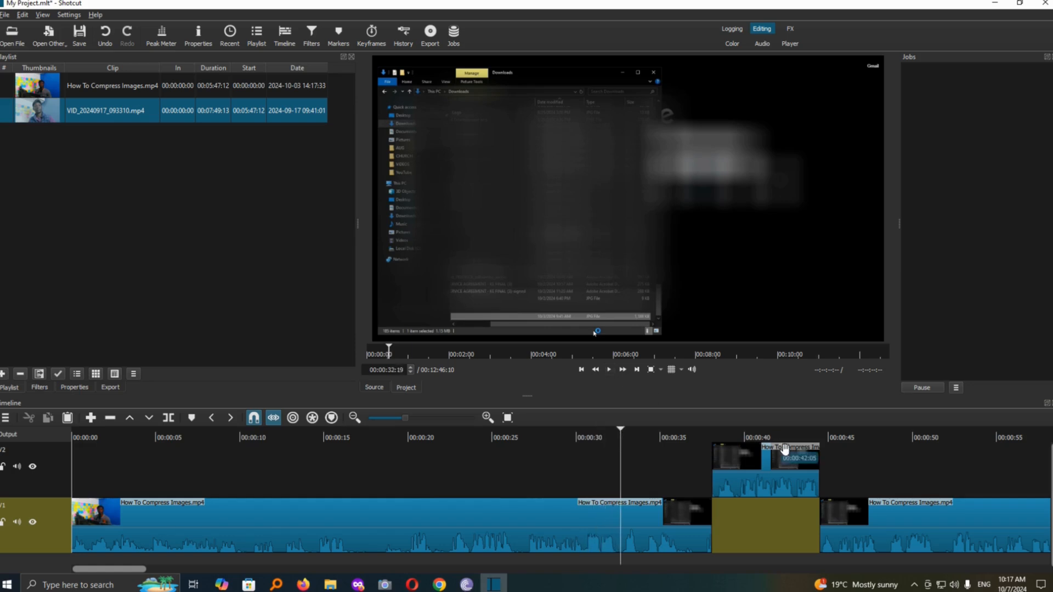
left_click(757, 478)
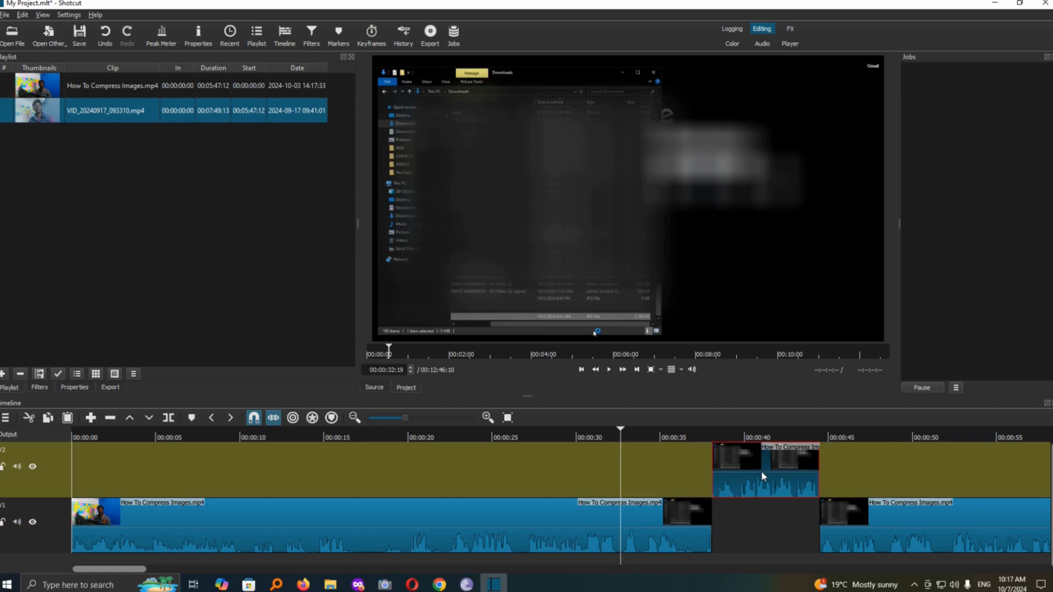
left_click(17, 467)
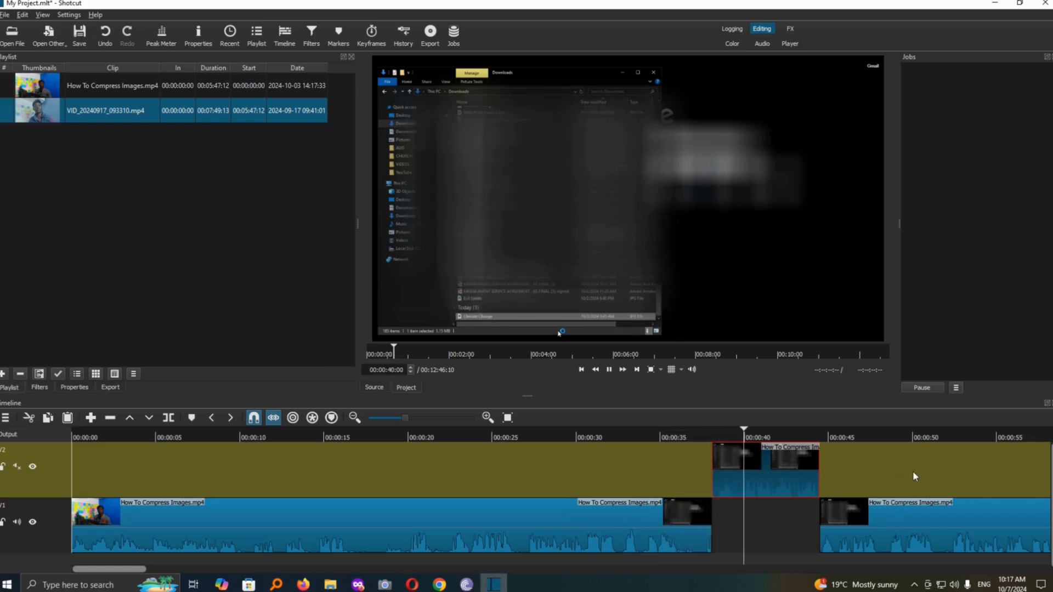
left_click(607, 371)
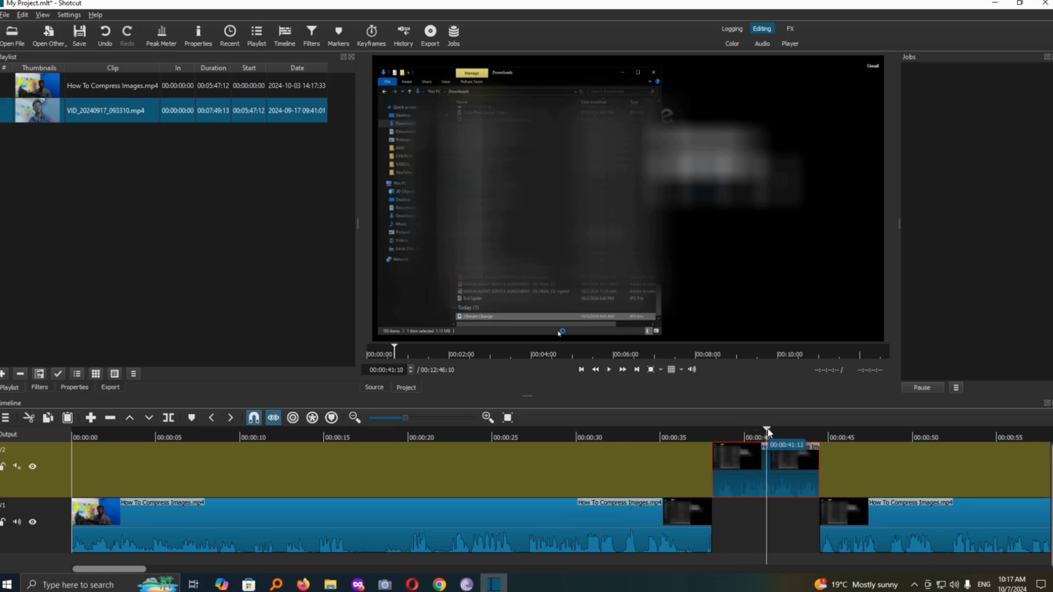
Split V1 at about 00:00:51:25 and 00:00:57:05, move the piece between the cuts up to muted V2, and play across it.
left_click_drag(765, 434, 944, 467)
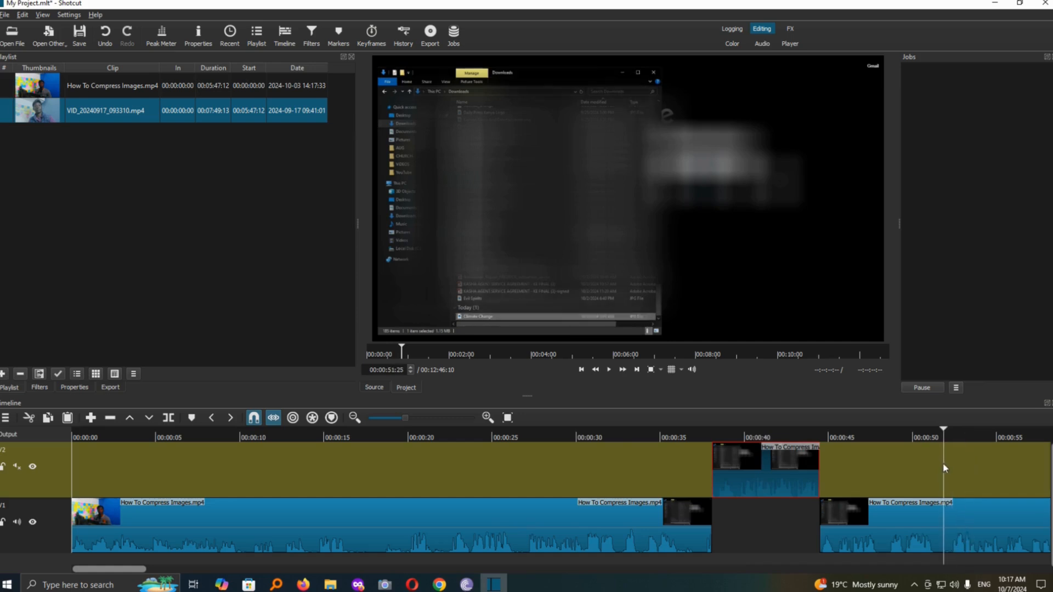
left_click(168, 418)
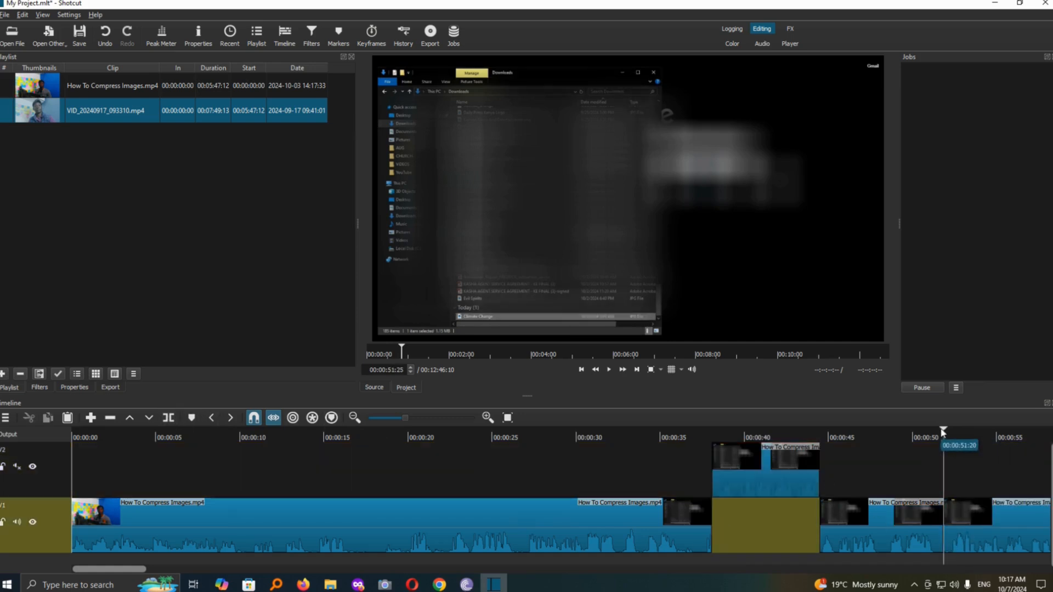
left_click(1022, 442)
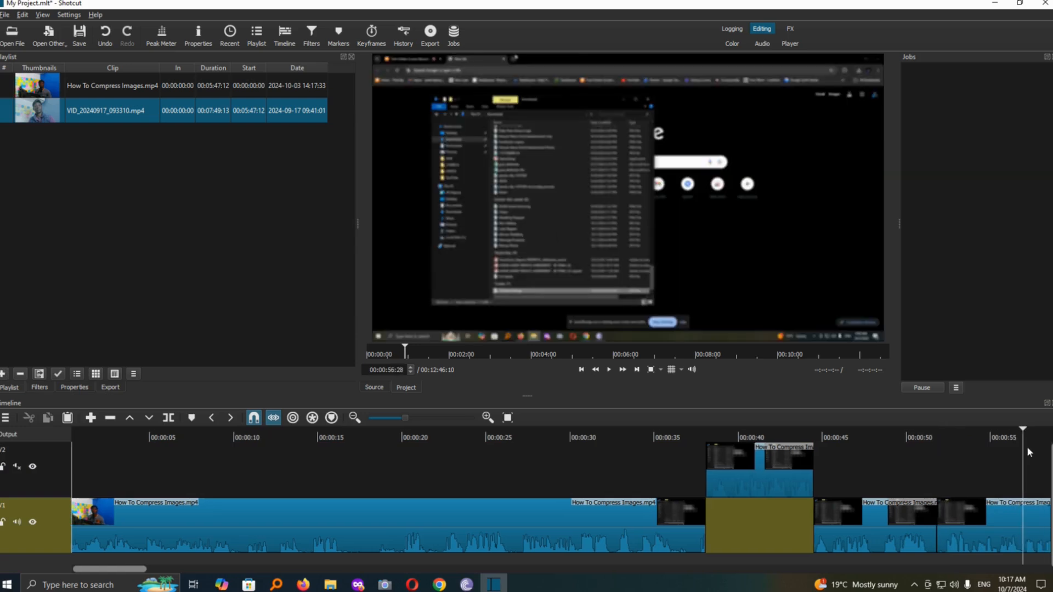
left_click(168, 418)
left_click_drag(985, 534, 976, 473)
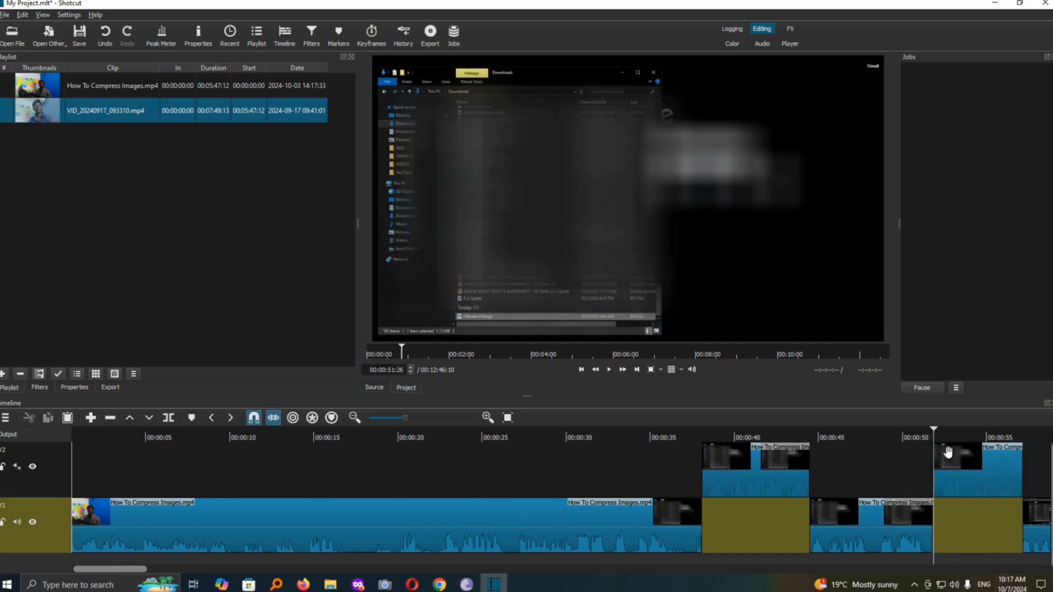
left_click(606, 370)
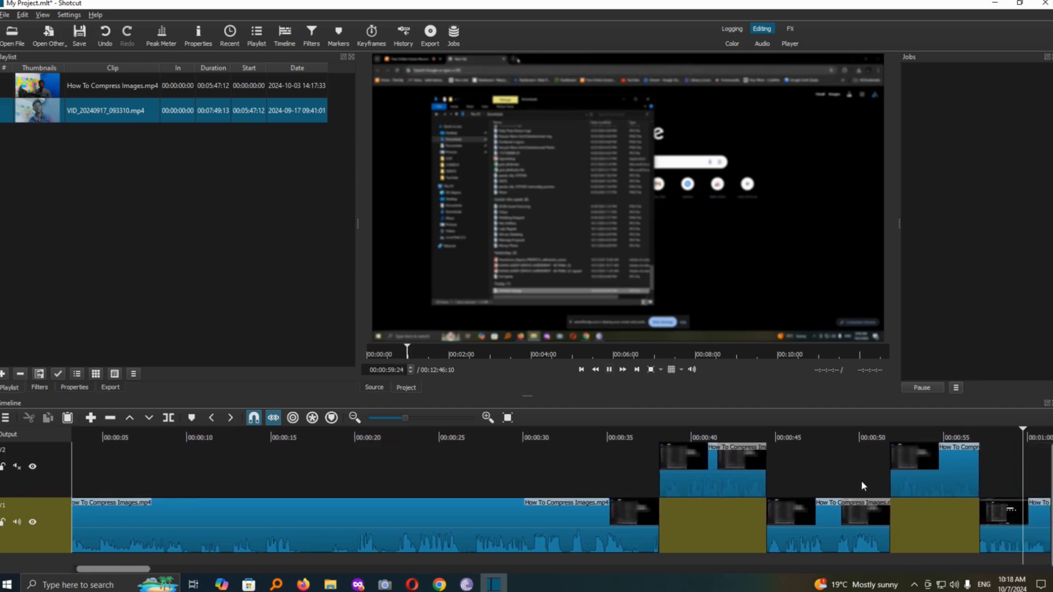
left_click(609, 369)
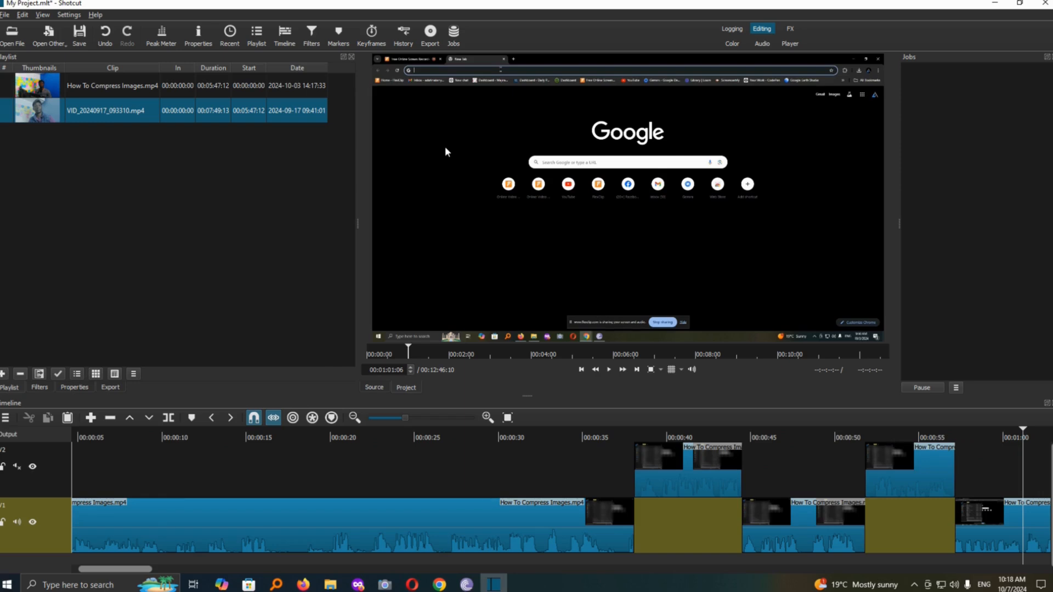
Undo the last two splits, the muting of V2 and both segment moves to V2.
left_click(104, 33)
left_click(104, 32)
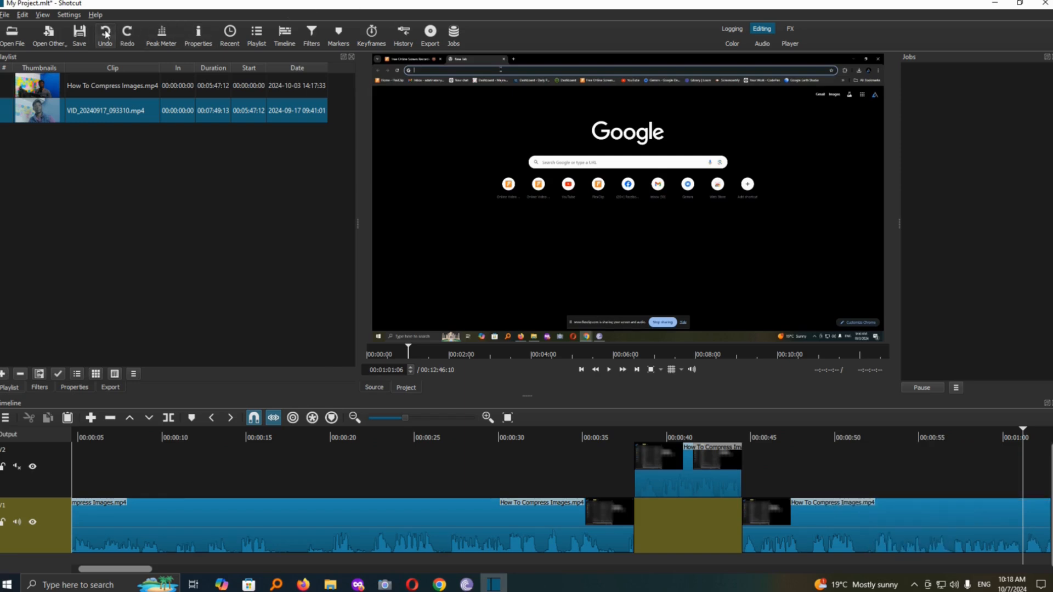
left_click(105, 33)
left_click(105, 33)
Select the isolated middle segment on V1, place the playhead inside it at 00:00:40:26, and show its filters.
left_click(684, 526)
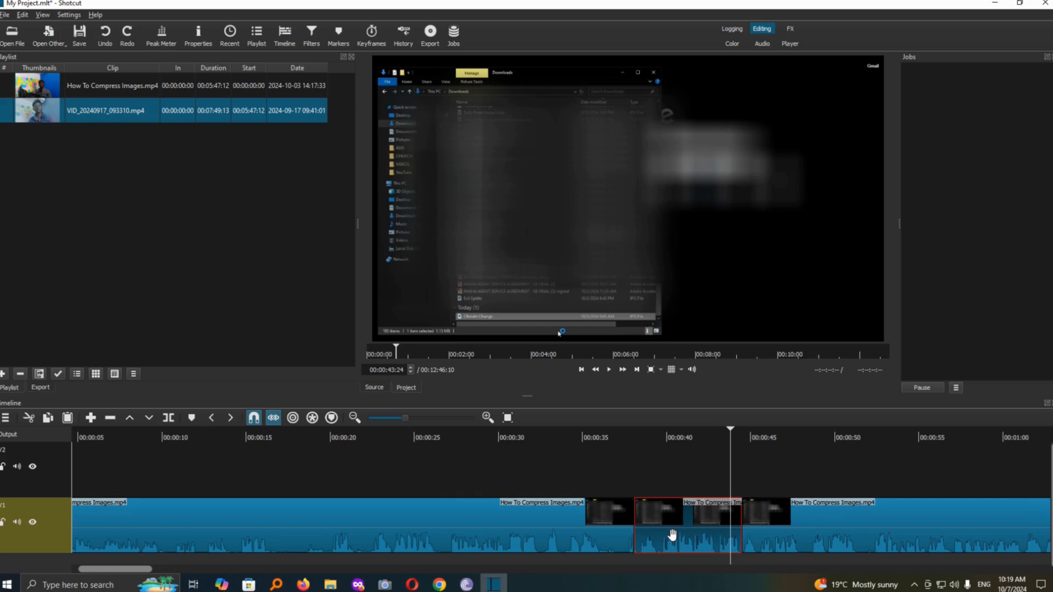
left_click(775, 524)
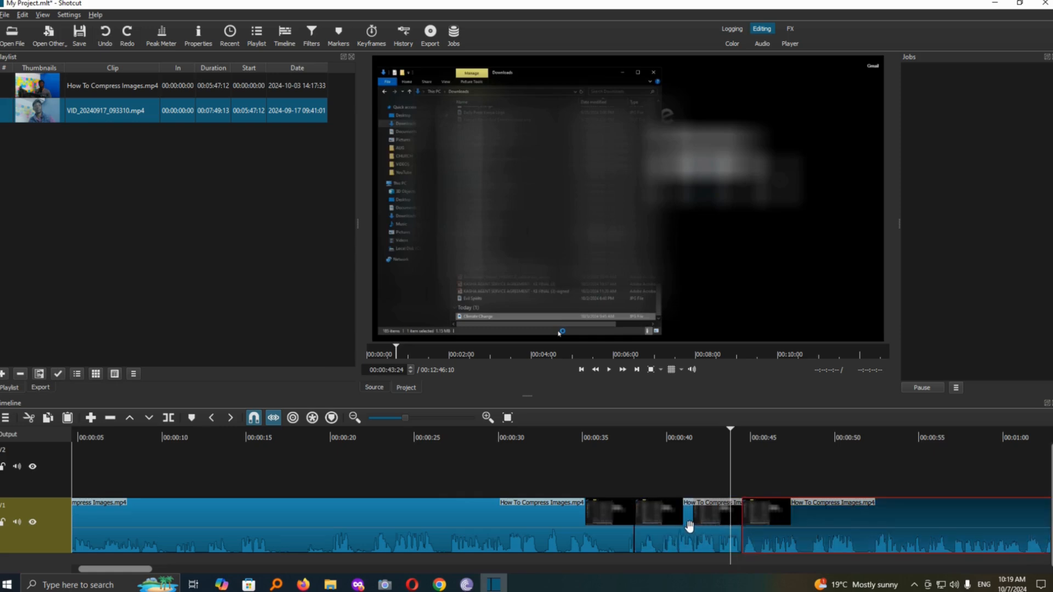
left_click(690, 525)
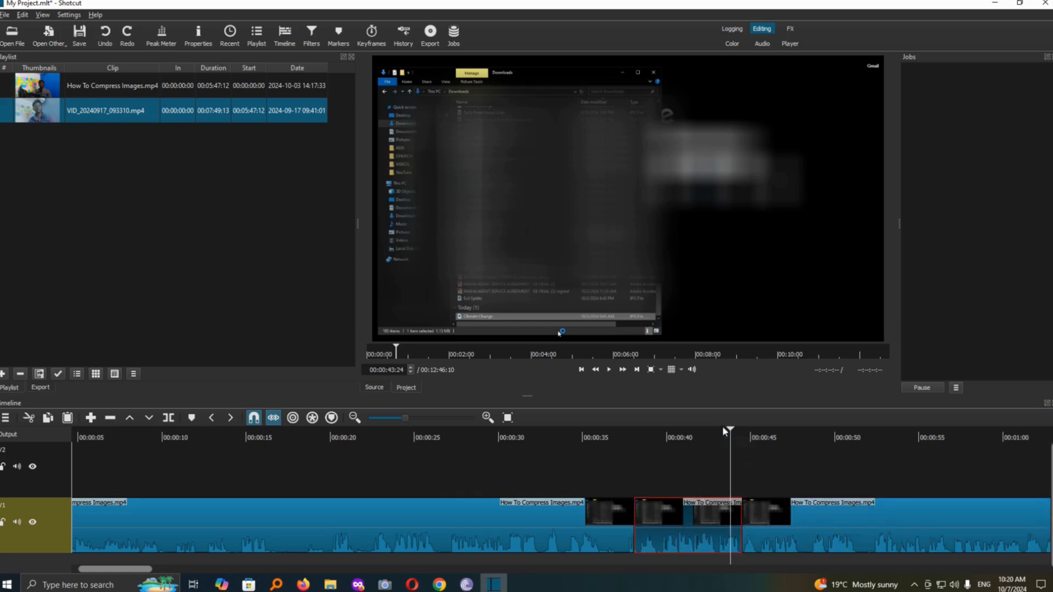
left_click_drag(728, 436, 701, 437)
left_click(681, 437)
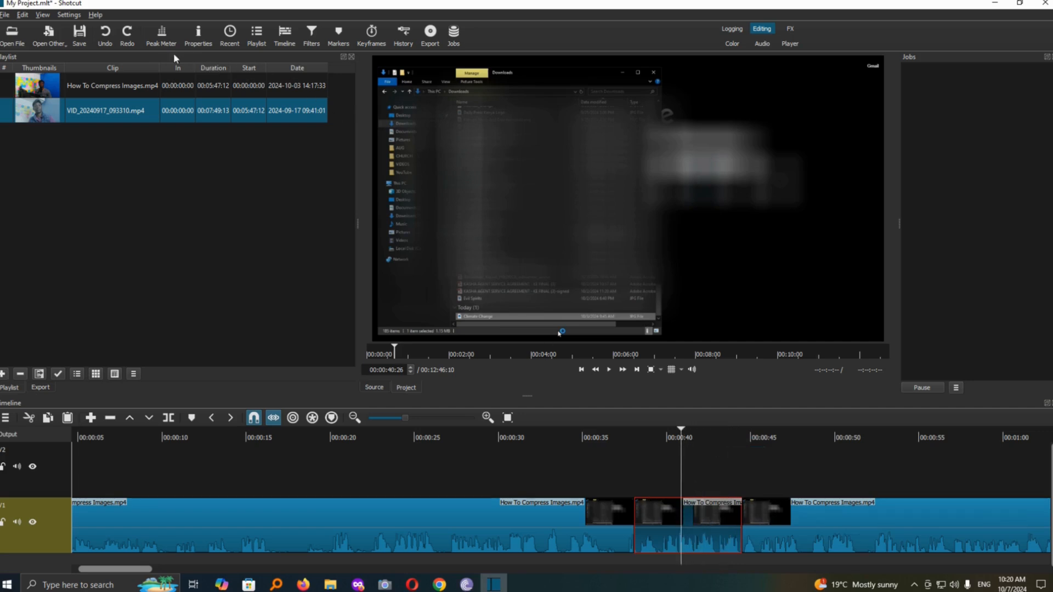
left_click(311, 37)
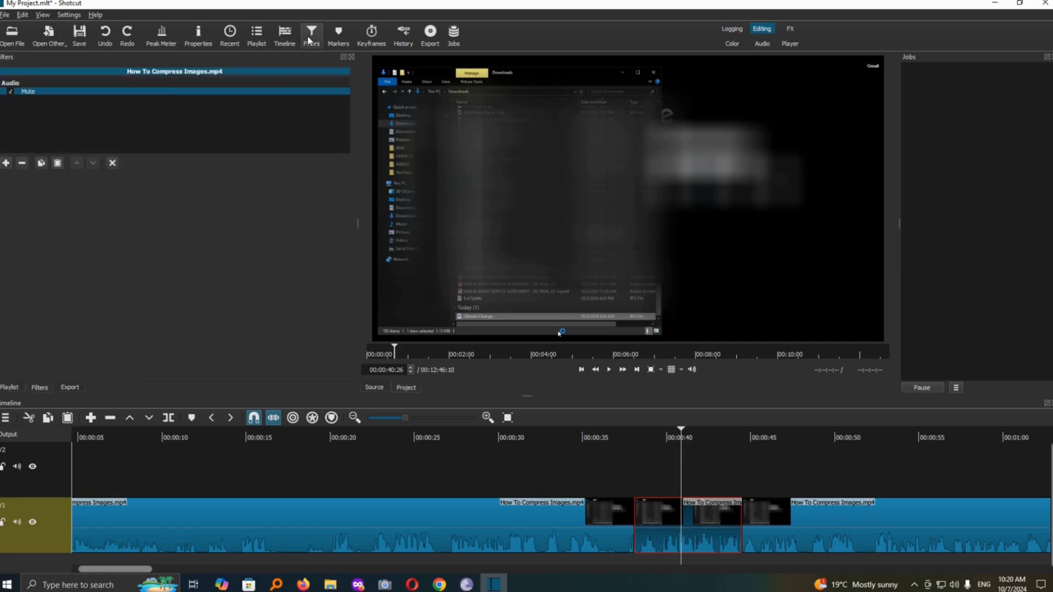
Search the filters for "mute", add another Mute filter to the segment, and remove that duplicate.
left_click(5, 163)
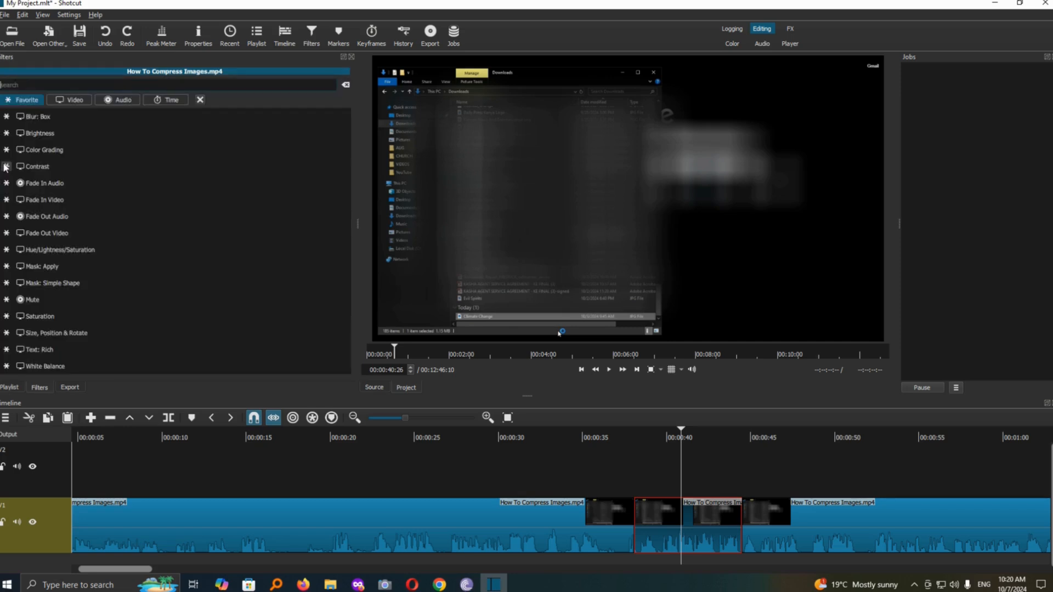
type("mute")
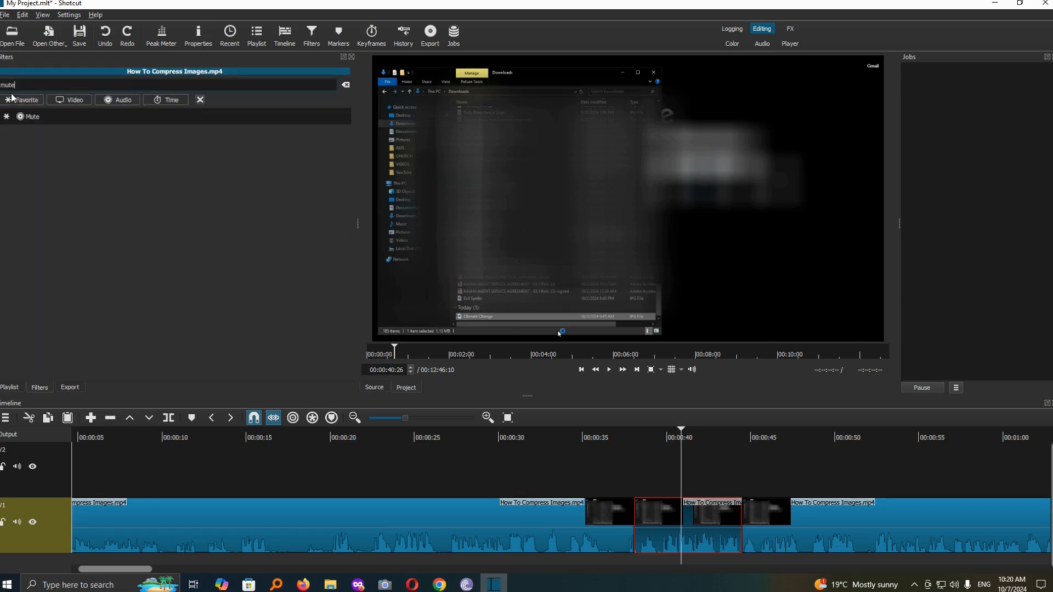
left_click(25, 118)
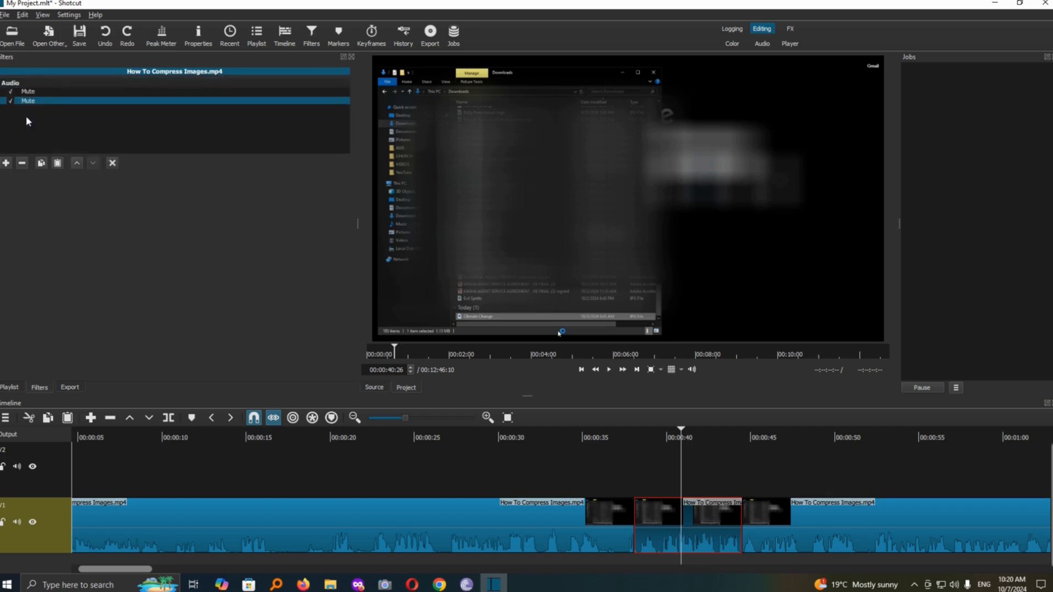
left_click(22, 163)
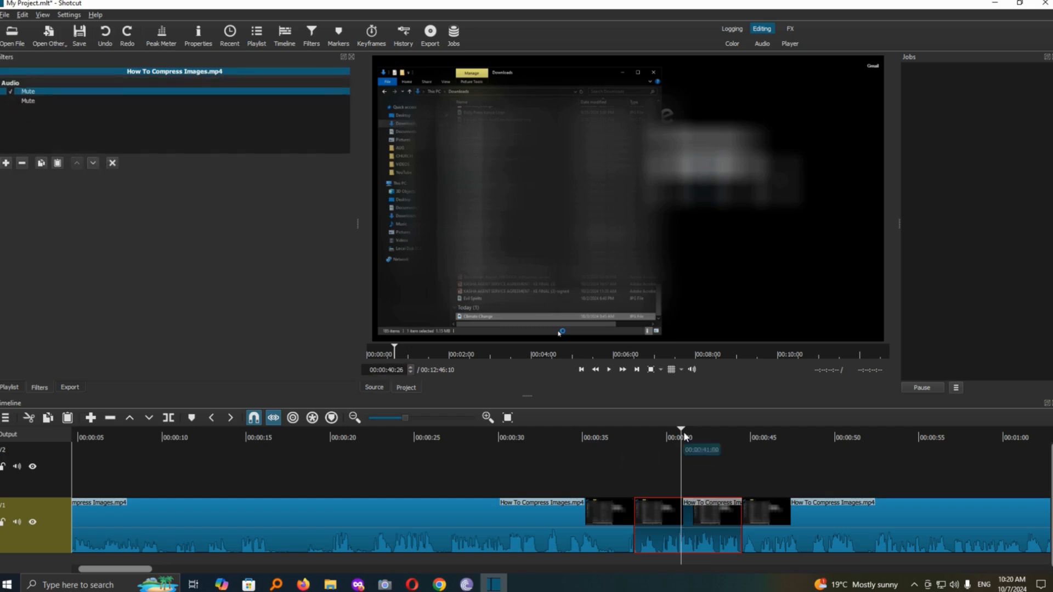
Play back the timeline from about 00:00:34:11 across the segment with the Mute filter to check its audio.
left_click_drag(683, 431, 573, 467)
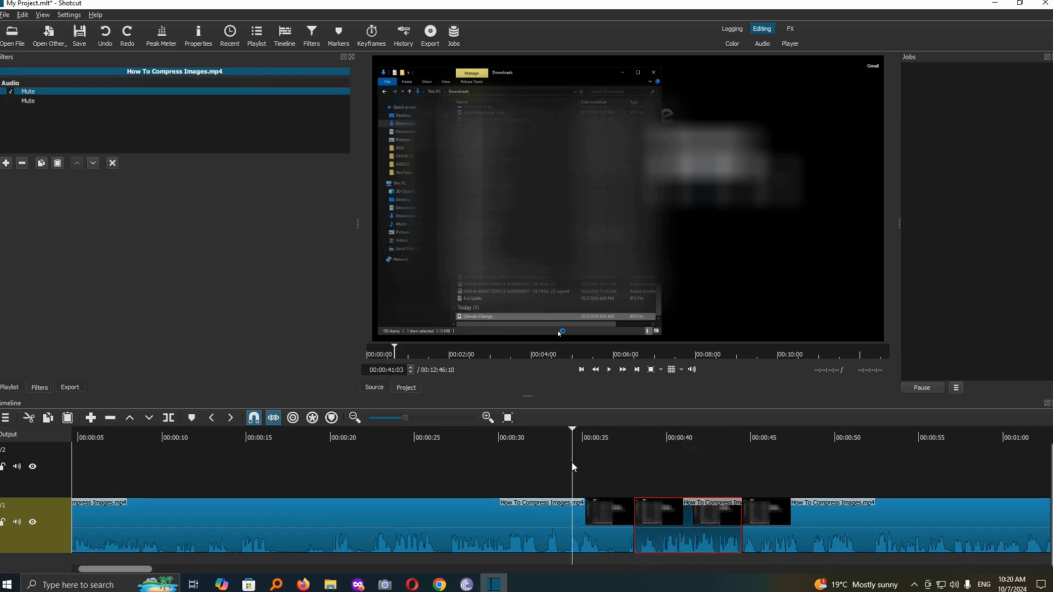
left_click(608, 369)
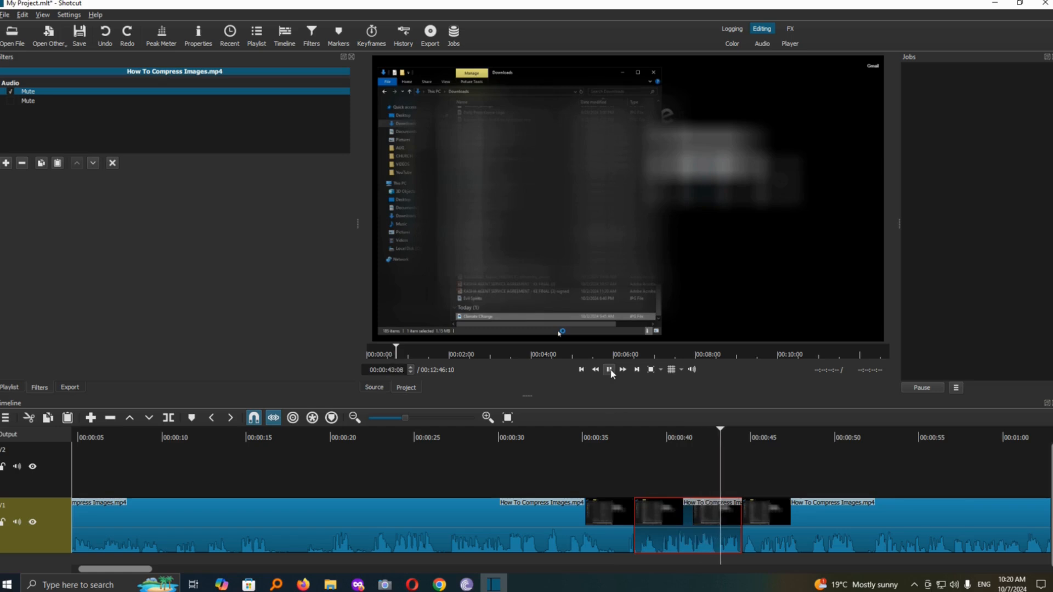
left_click(609, 369)
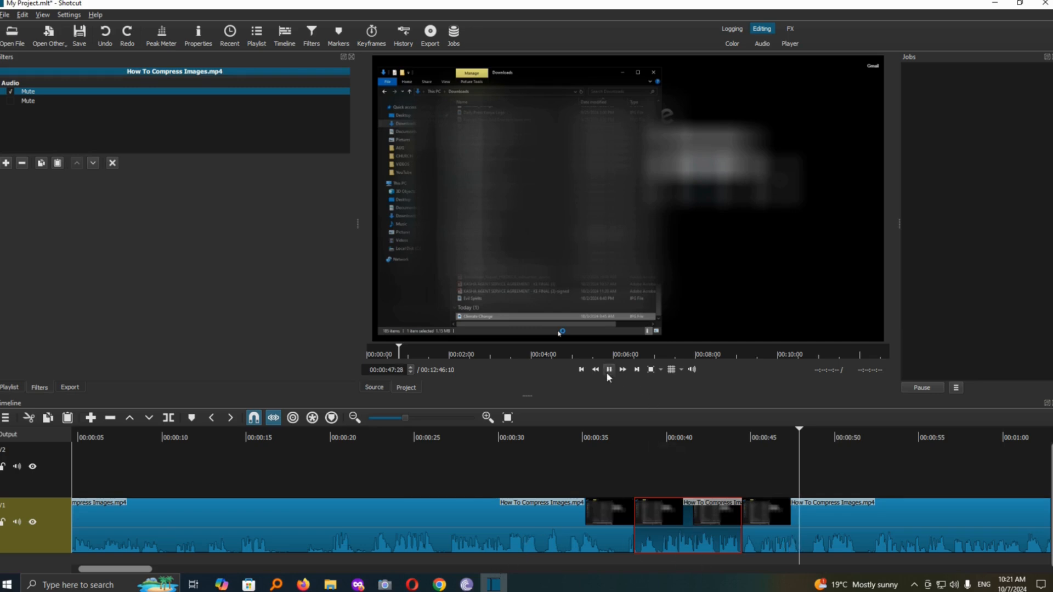
left_click(607, 370)
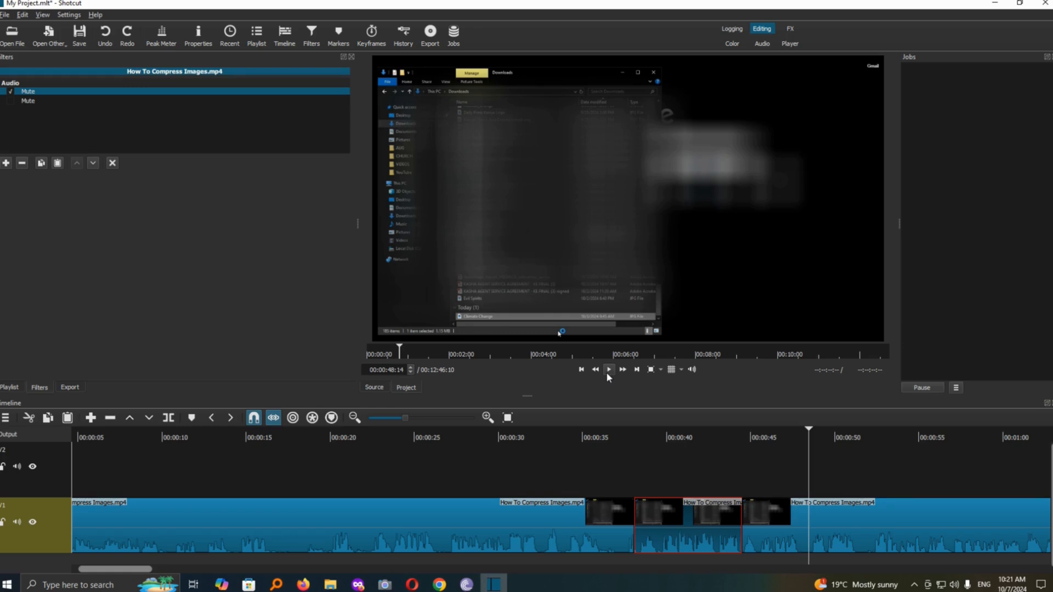